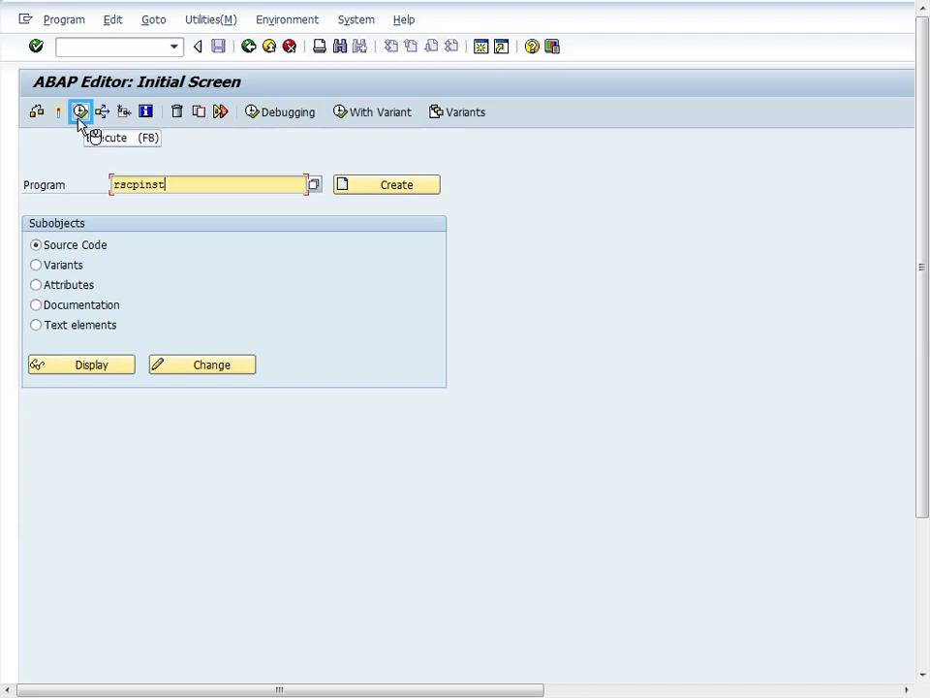
# Step: From the rscpinst program, extend the language list with language key 3E (English Canada) and return to the NLS settings
pyautogui.scroll(-2, 79, 68)
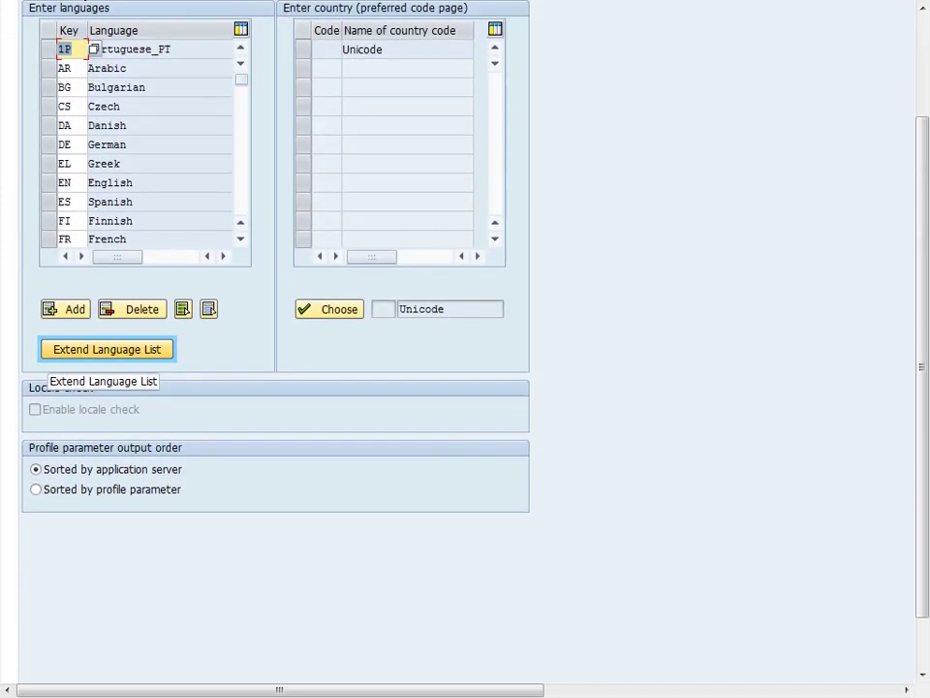
pyautogui.click(83, 353)
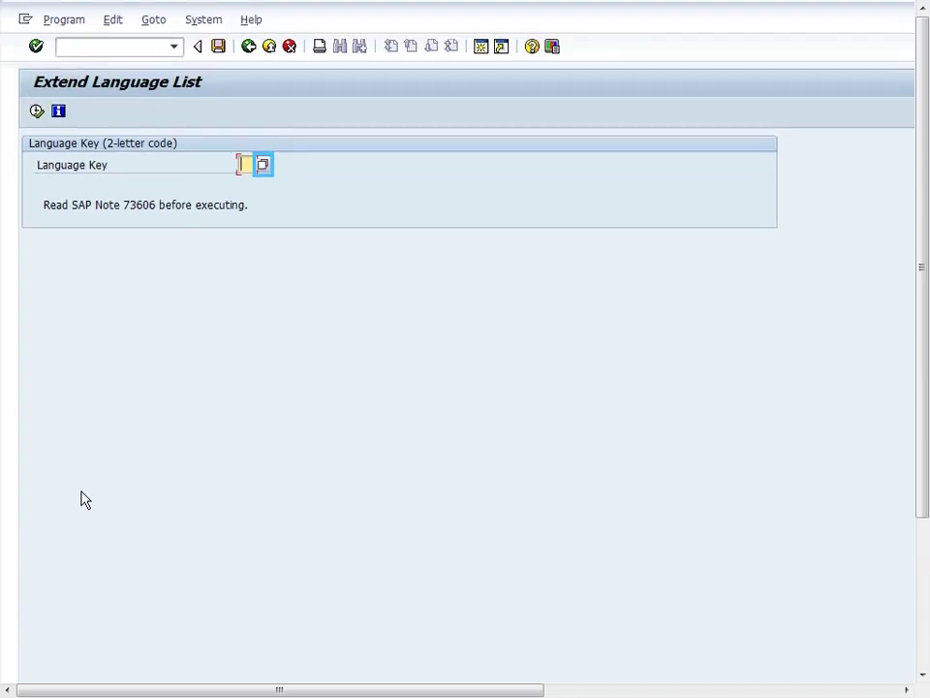
pyautogui.click(262, 170)
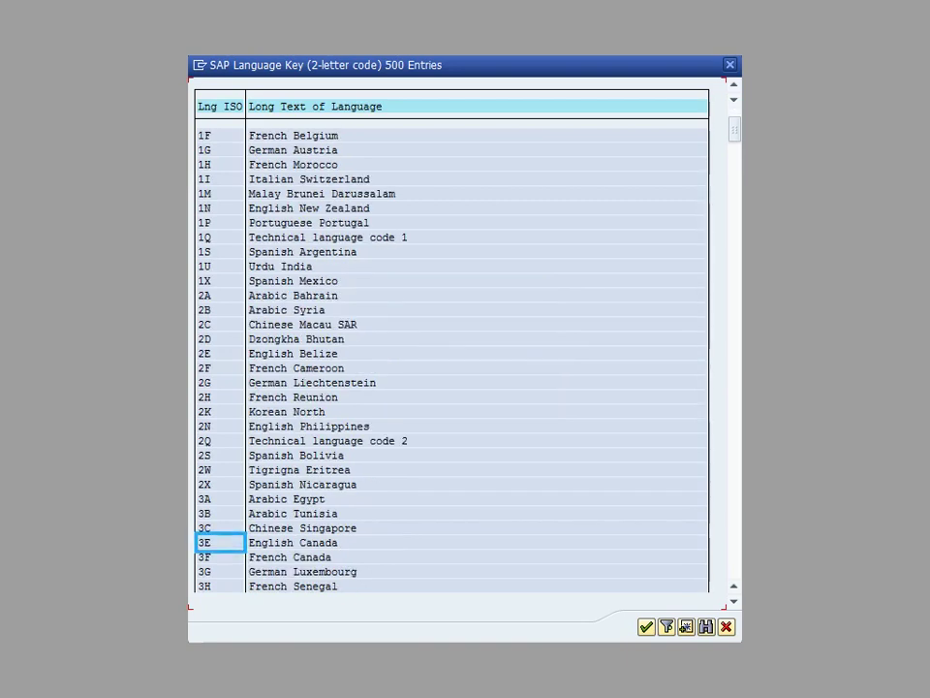
pyautogui.doubleClick(213, 545)
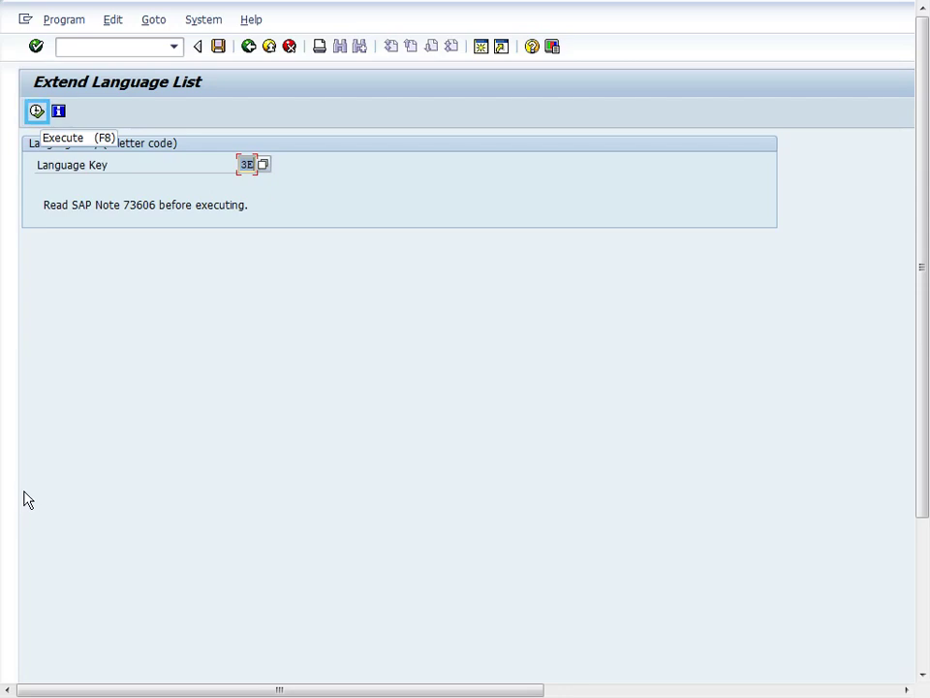
pyautogui.click(36, 112)
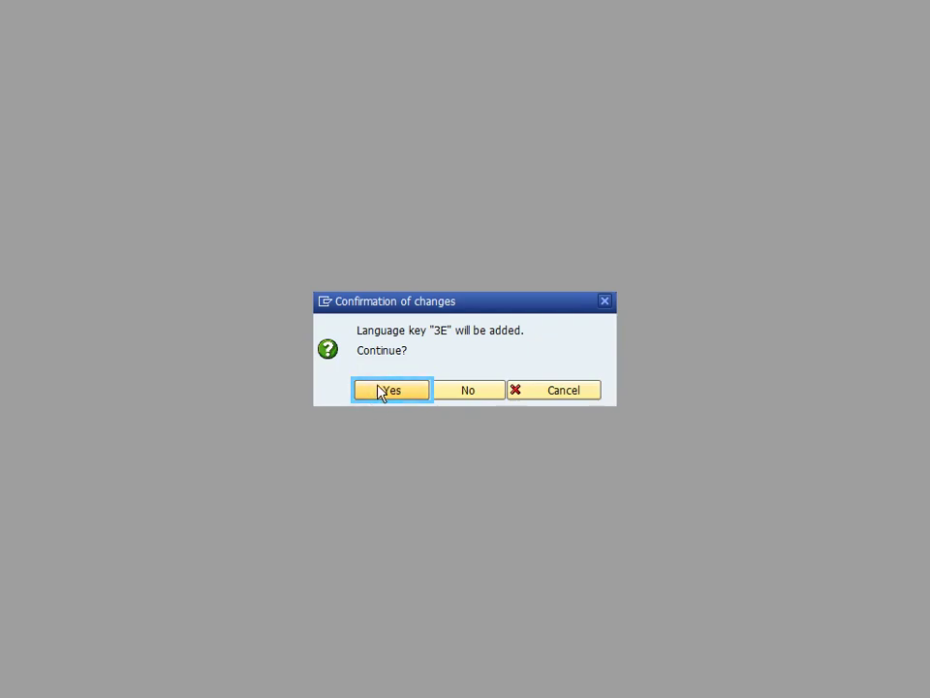
pyautogui.click(380, 390)
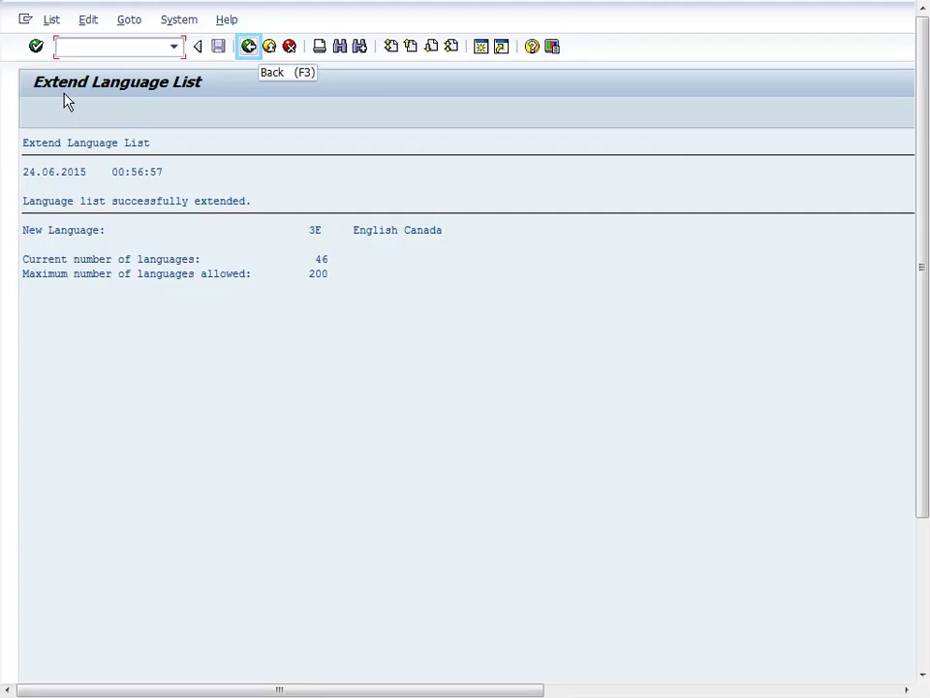
pyautogui.click(247, 53)
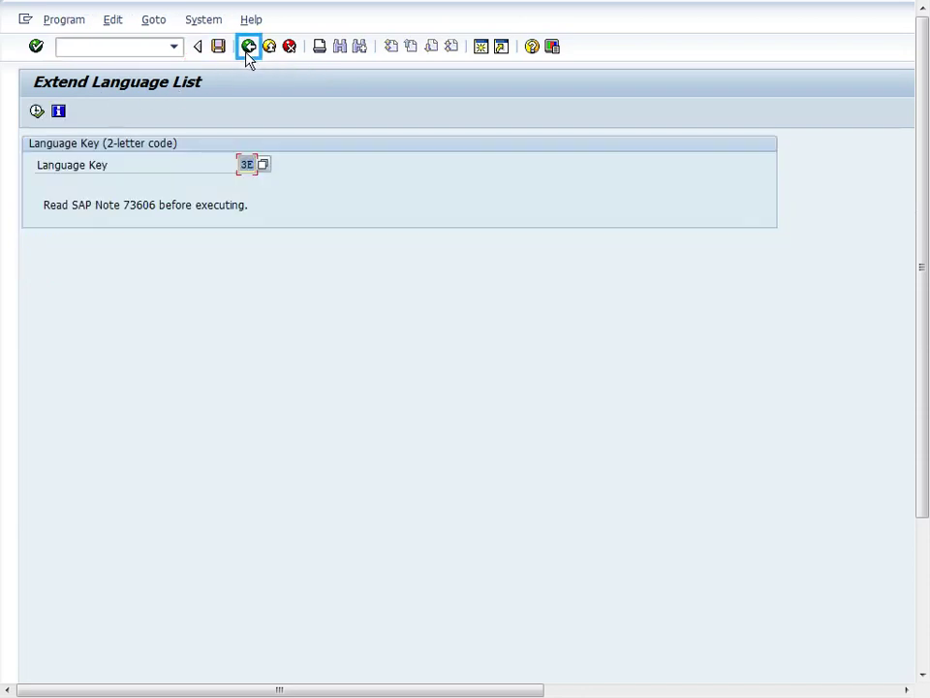
pyautogui.click(248, 53)
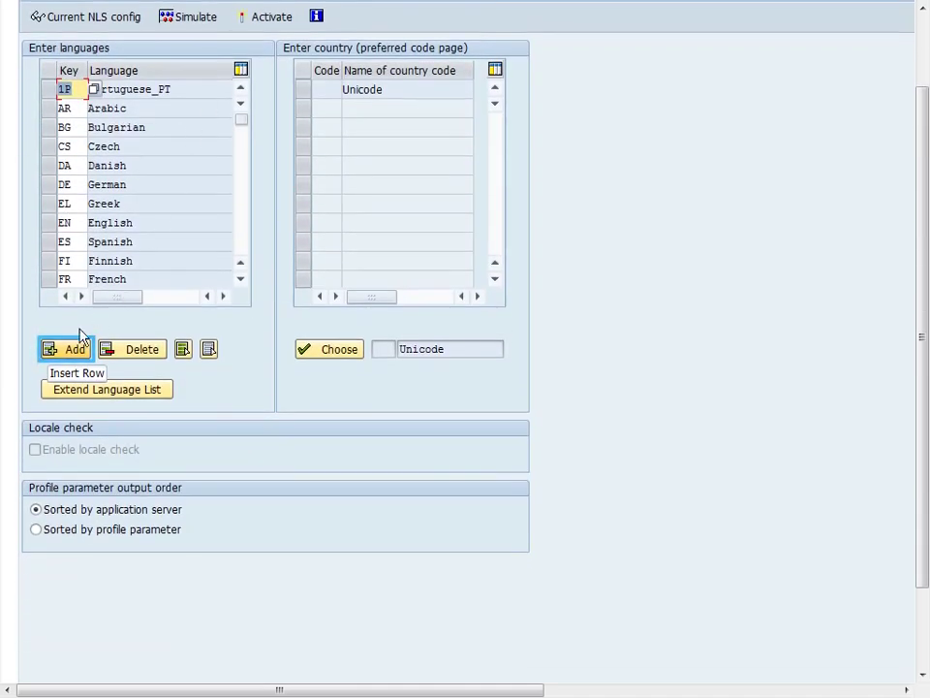
# Step: Add language key 3E to the entered languages, simulate the new NLS configuration, and return to the maintenance screen
pyautogui.click(58, 349)
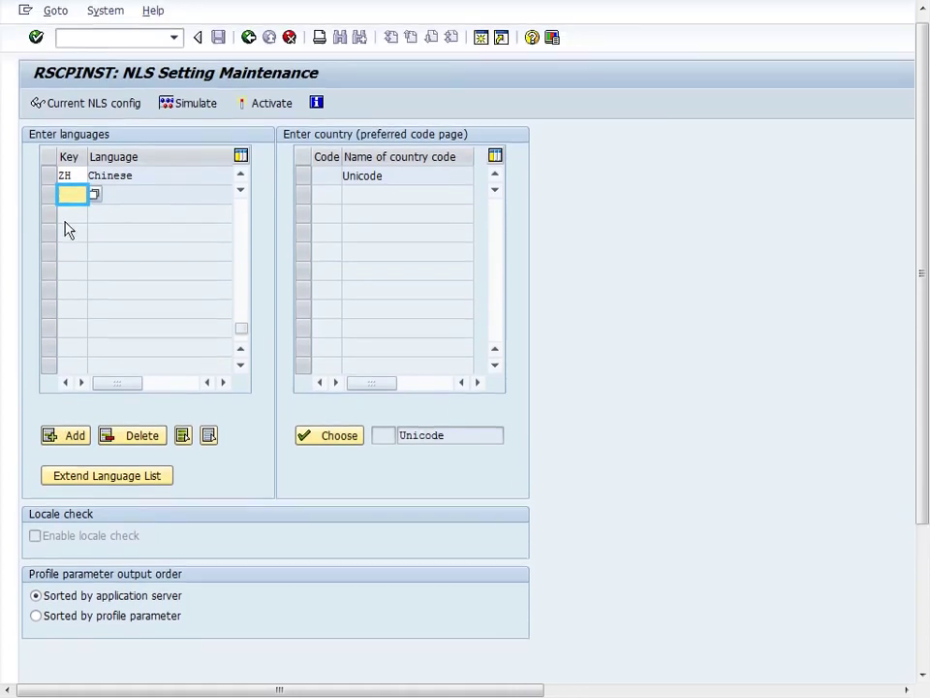
pyautogui.write('3E')
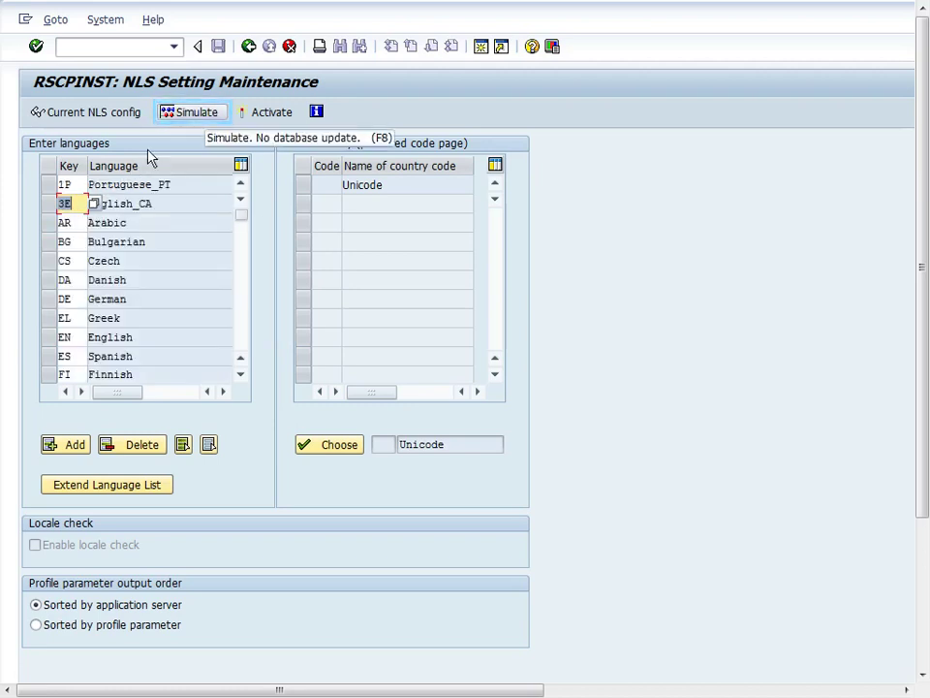
pyautogui.click(180, 120)
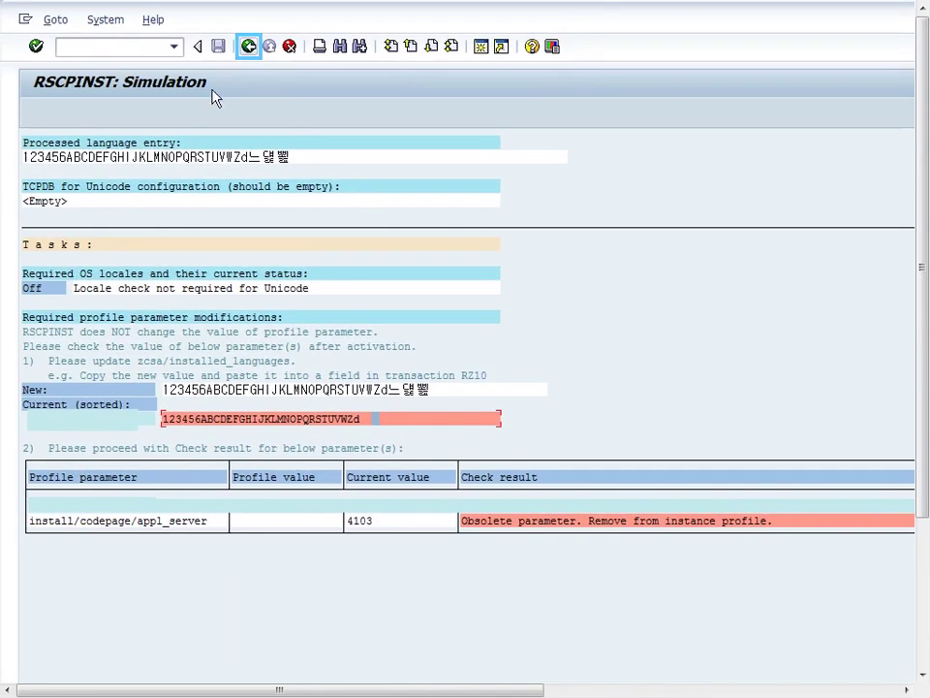
pyautogui.click(248, 47)
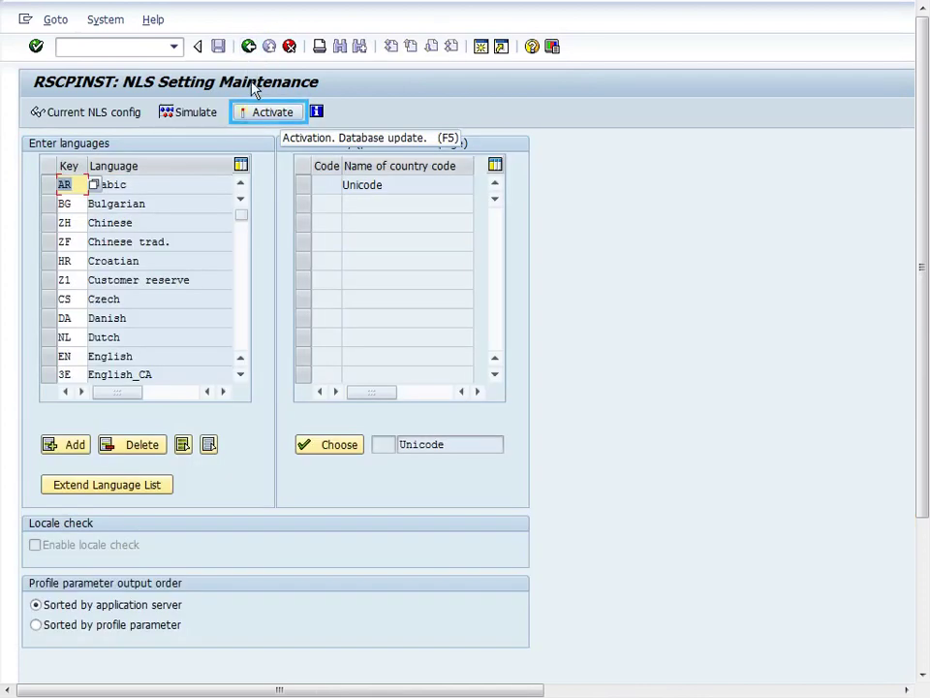
# Step: Activate the new NLS configuration, accepting the use of the deprecated Z-language
pyautogui.click(259, 112)
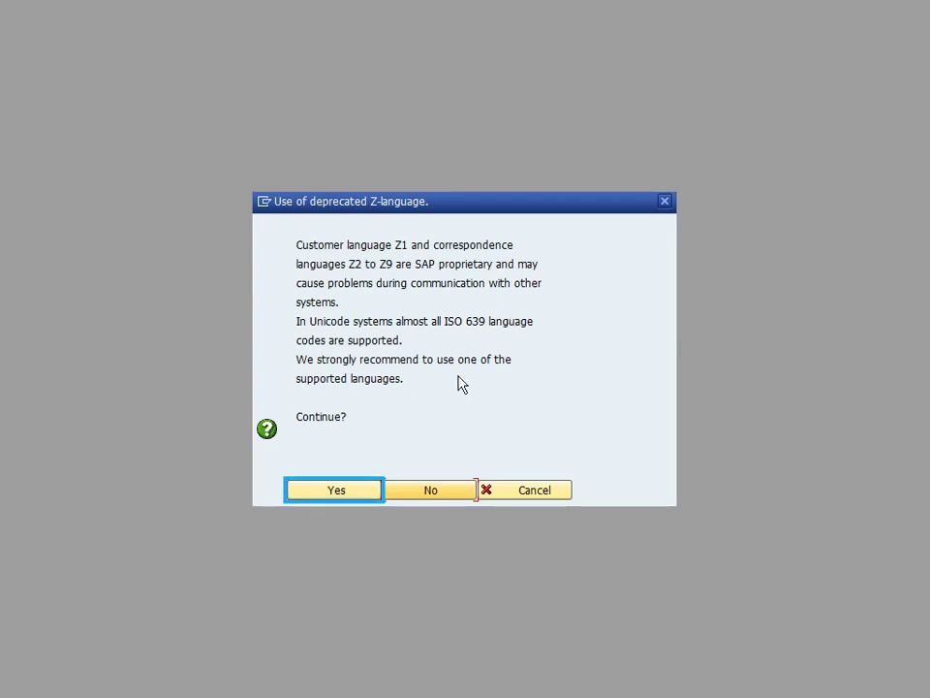
pyautogui.click(326, 490)
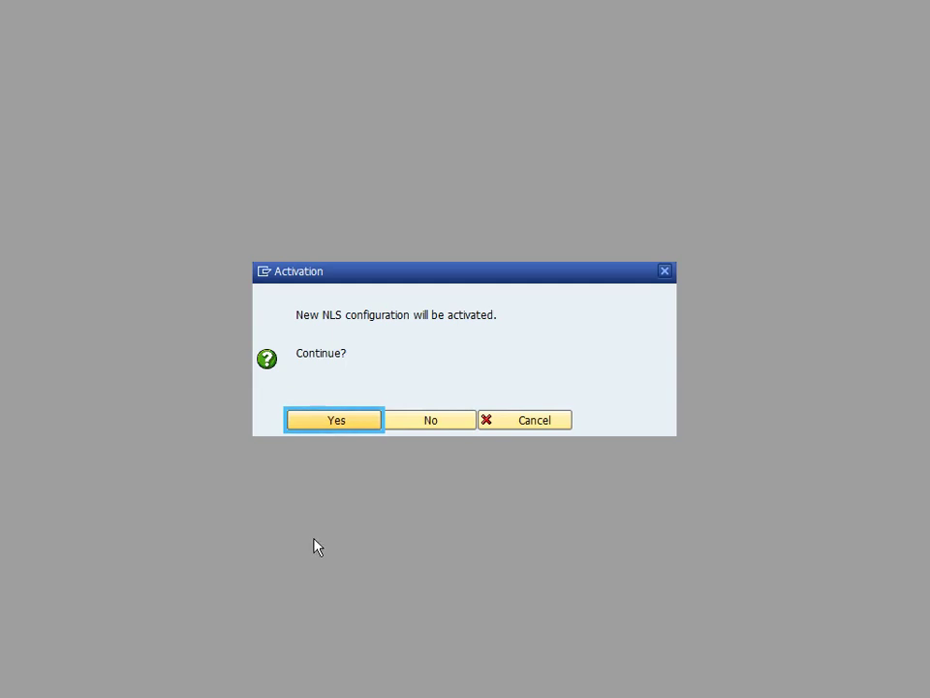
pyautogui.click(320, 420)
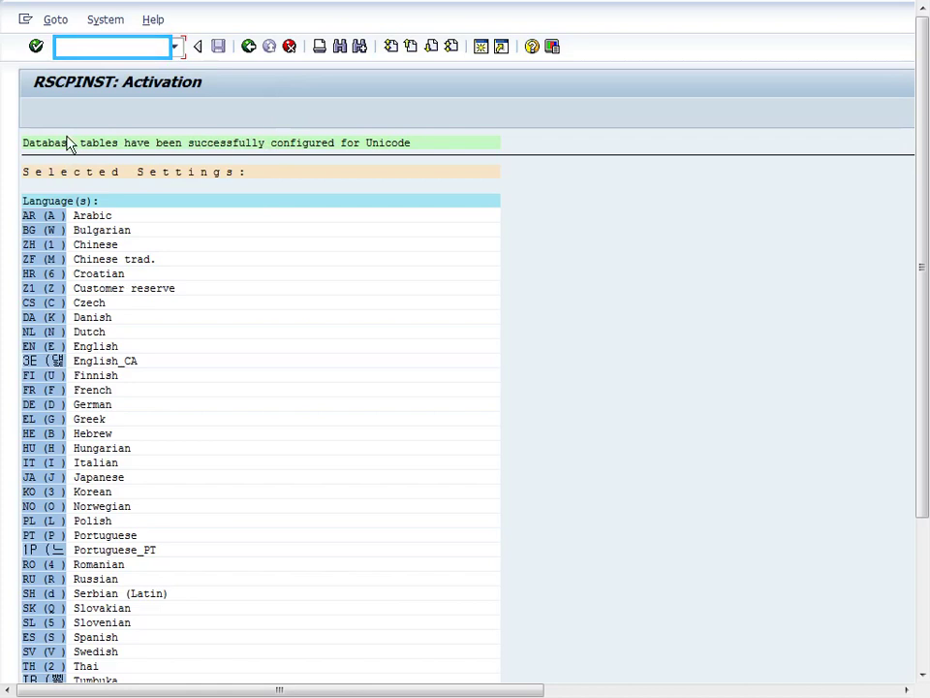
# Step: Open transaction SMLT with /nsmlt and start classifying a language, choosing English_CA
pyautogui.write('/nsmlt')
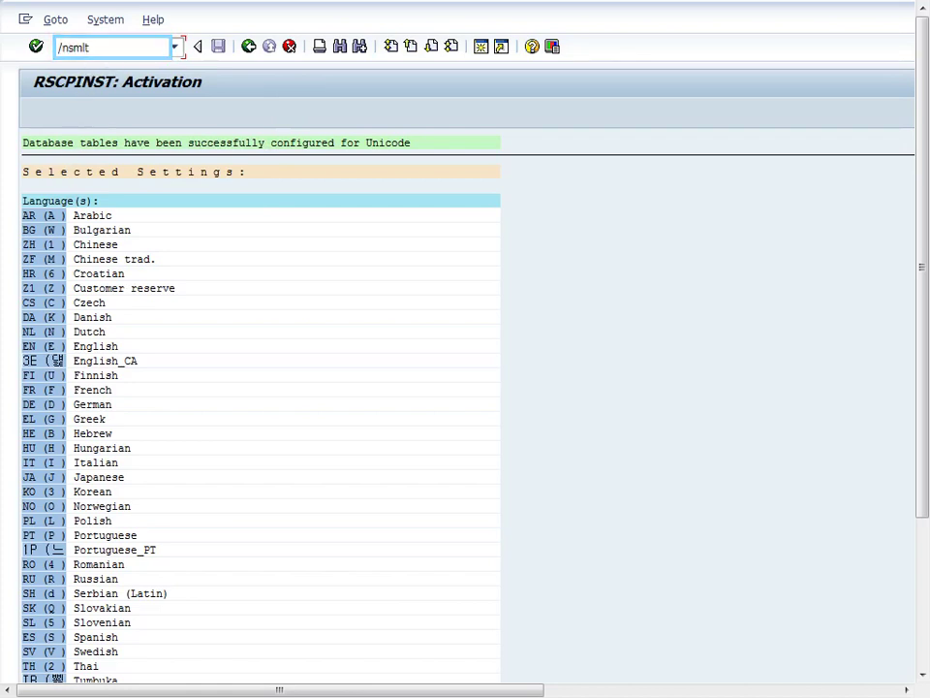
pyautogui.press('Return')
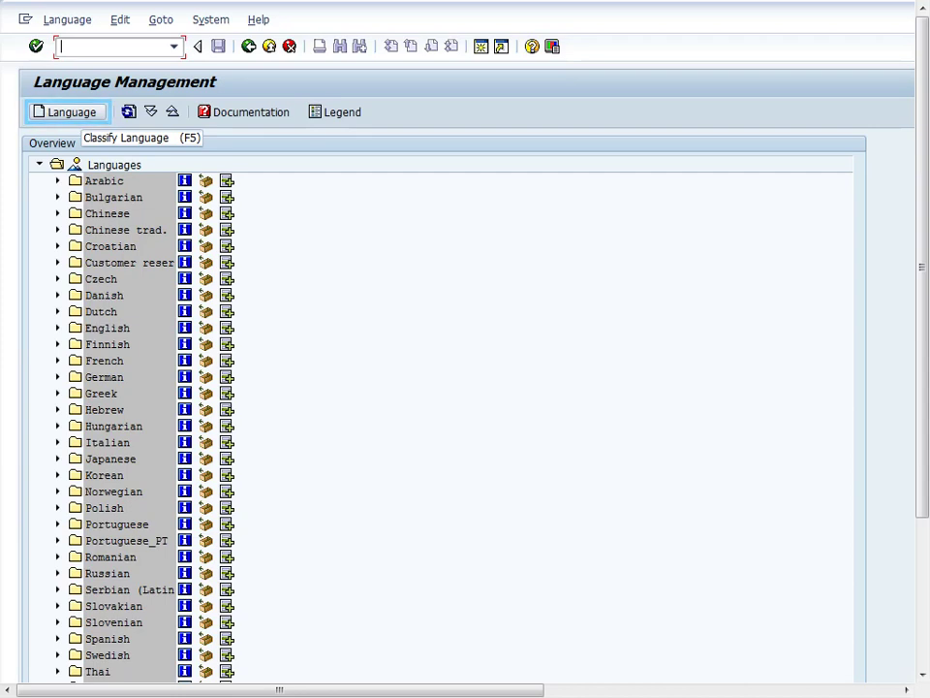
pyautogui.click(58, 114)
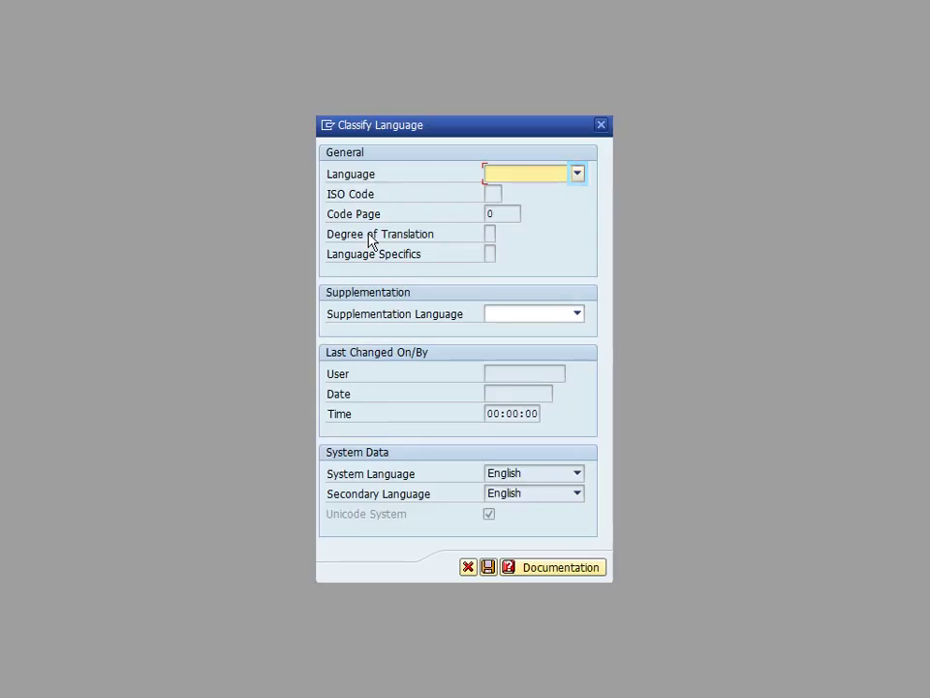
pyautogui.click(577, 178)
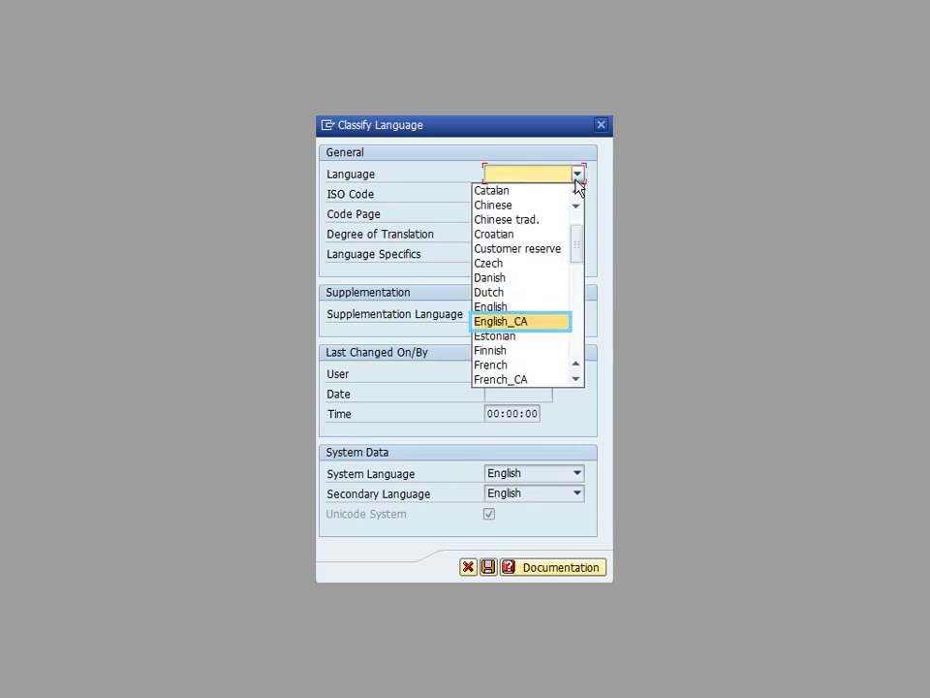
pyautogui.click(503, 323)
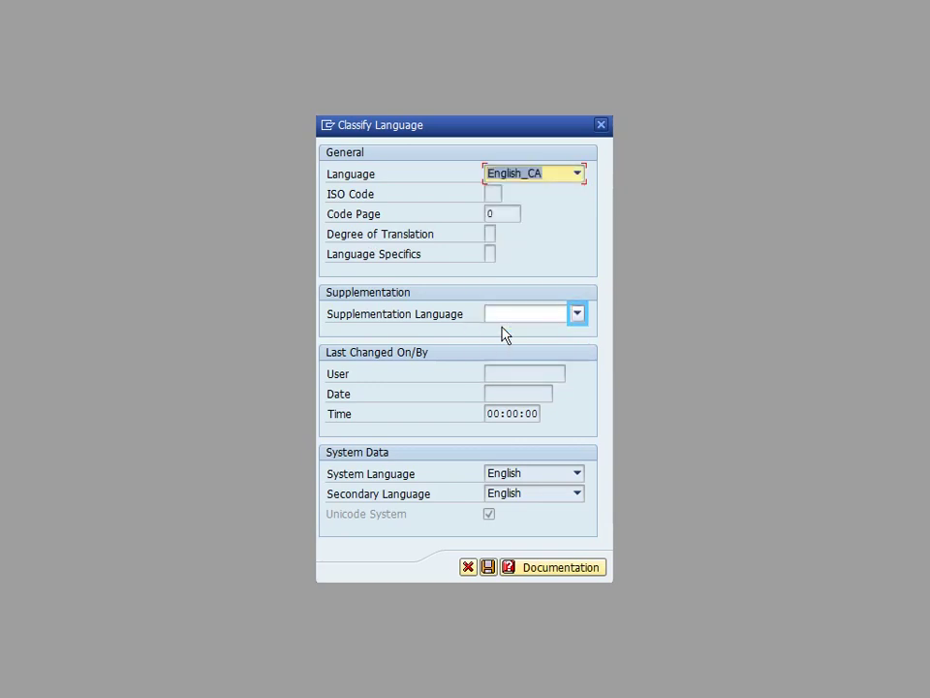
# Step: Set English as the supplementation language for English_CA and save the classification
pyautogui.click(577, 315)
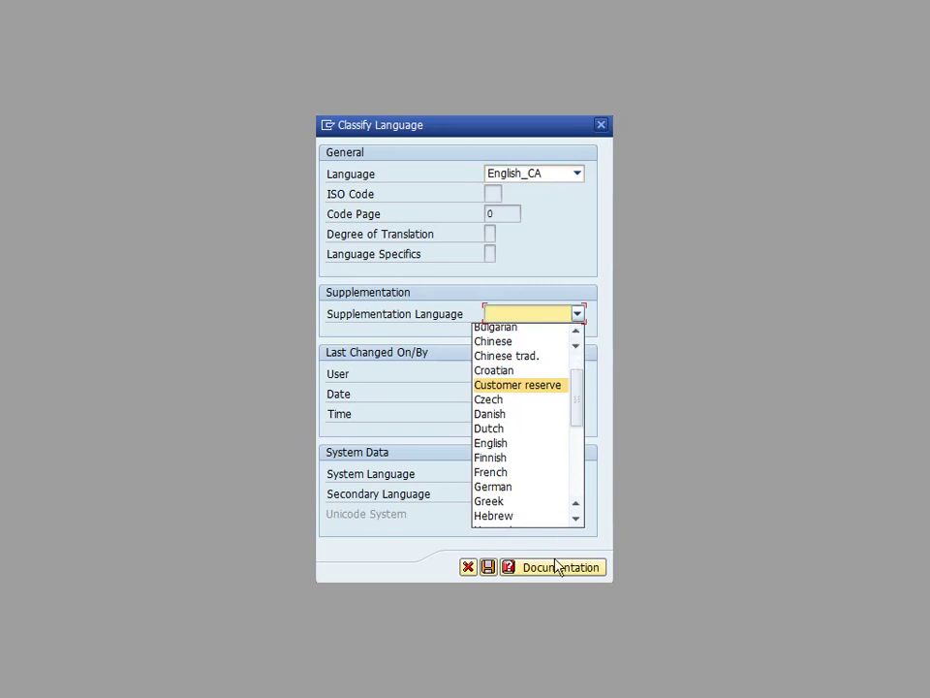
pyautogui.press('e')
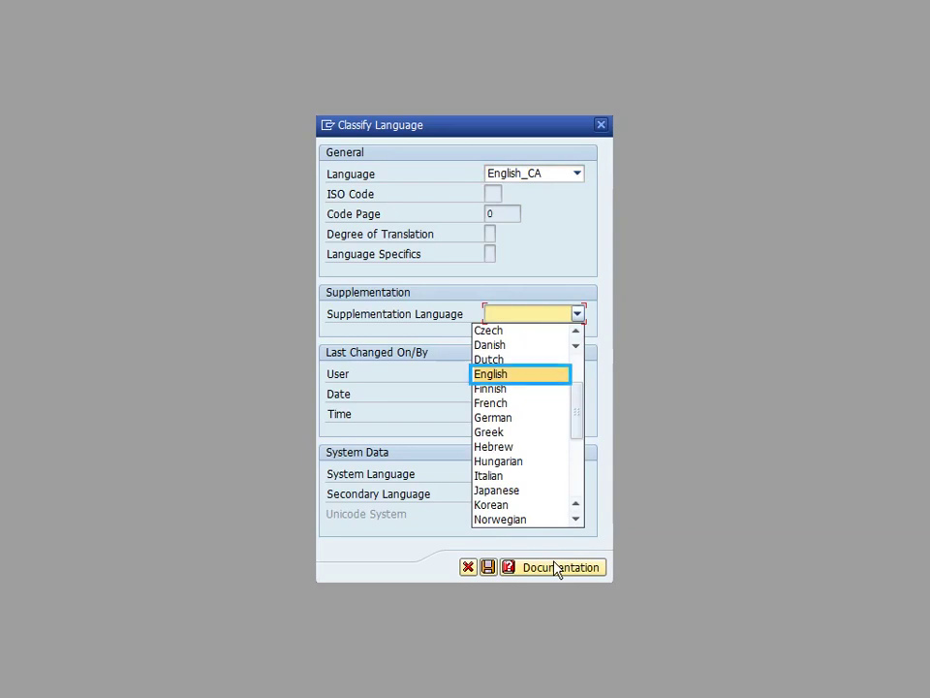
pyautogui.click(502, 380)
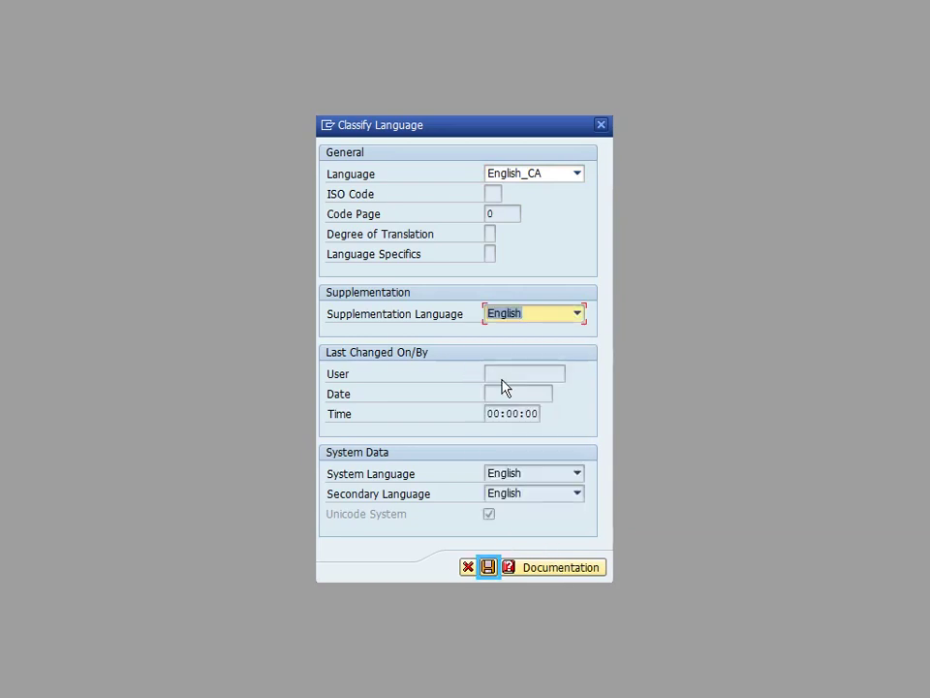
pyautogui.click(492, 569)
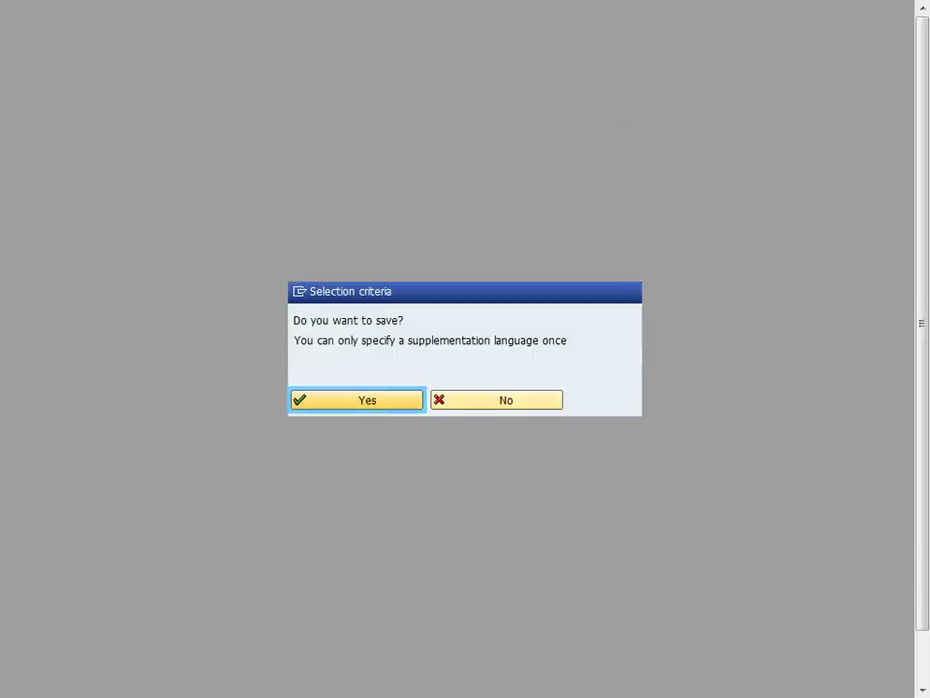
pyautogui.click(337, 404)
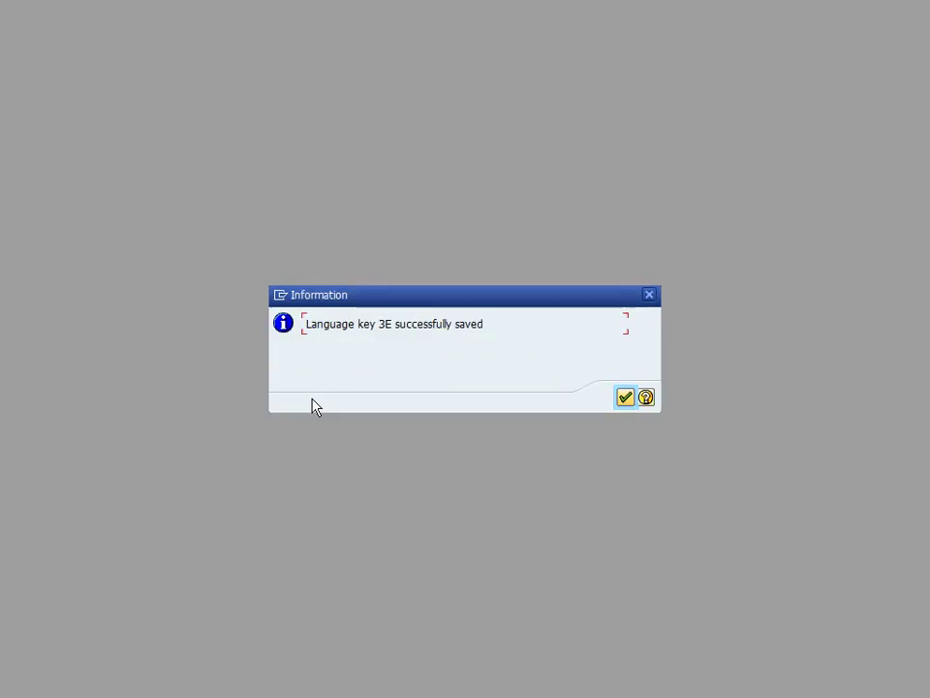
pyautogui.click(625, 397)
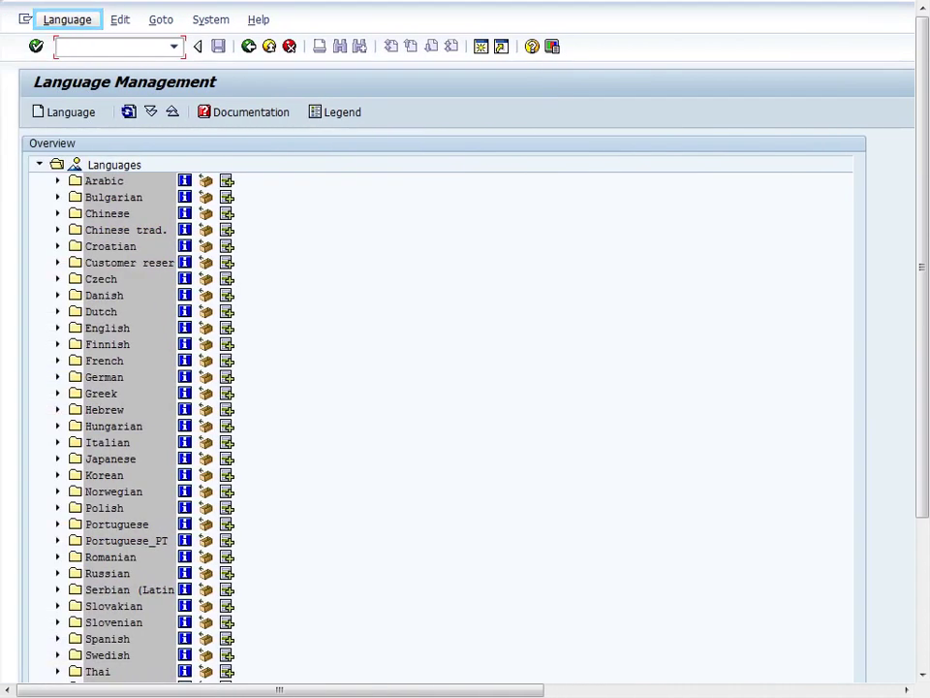
# Step: Supplement English_CA with the description "Supplementation for 3E", execute it immediately, and return to the language overview
pyautogui.click(62, 21)
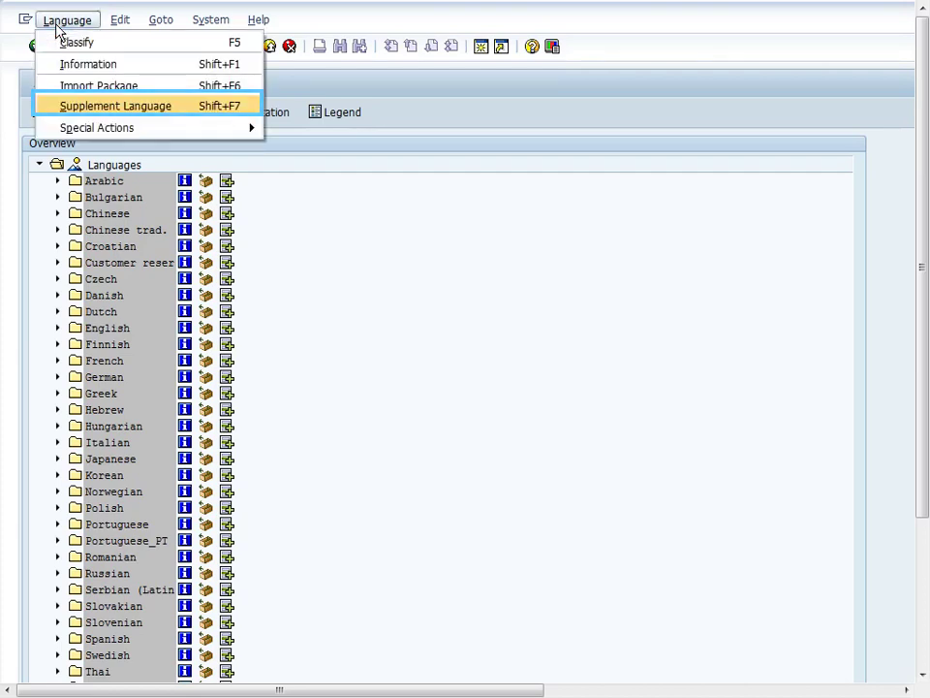
pyautogui.click(107, 109)
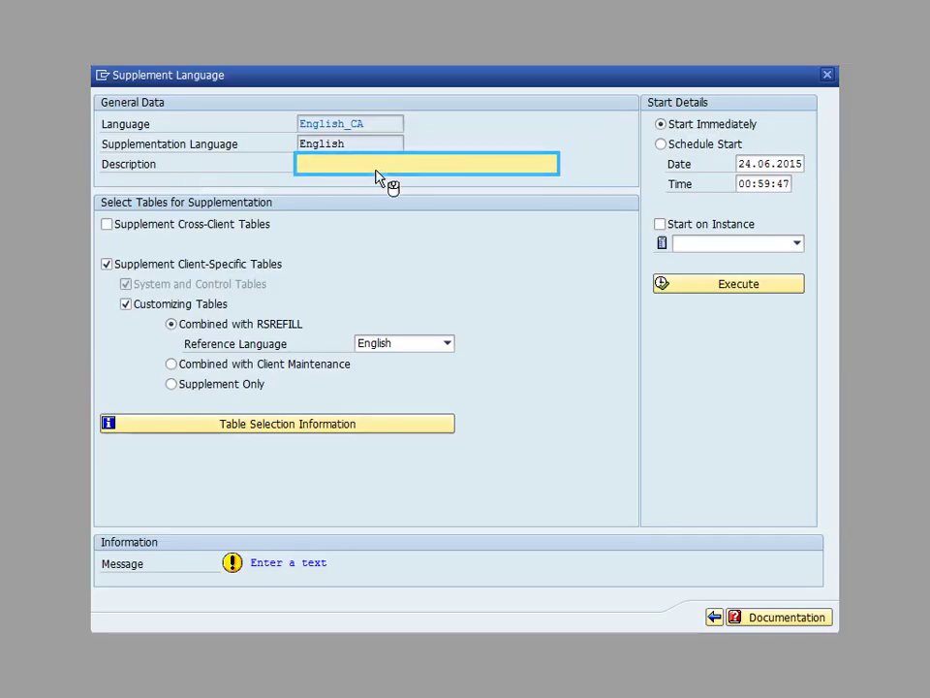
pyautogui.write('Supplemen')
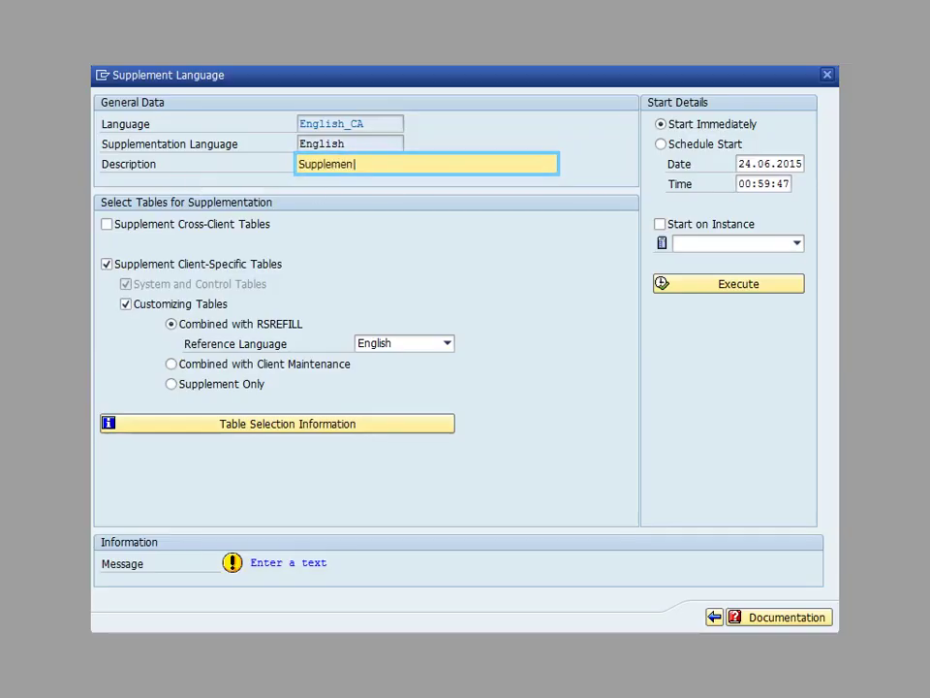
pyautogui.write('tation for 3E')
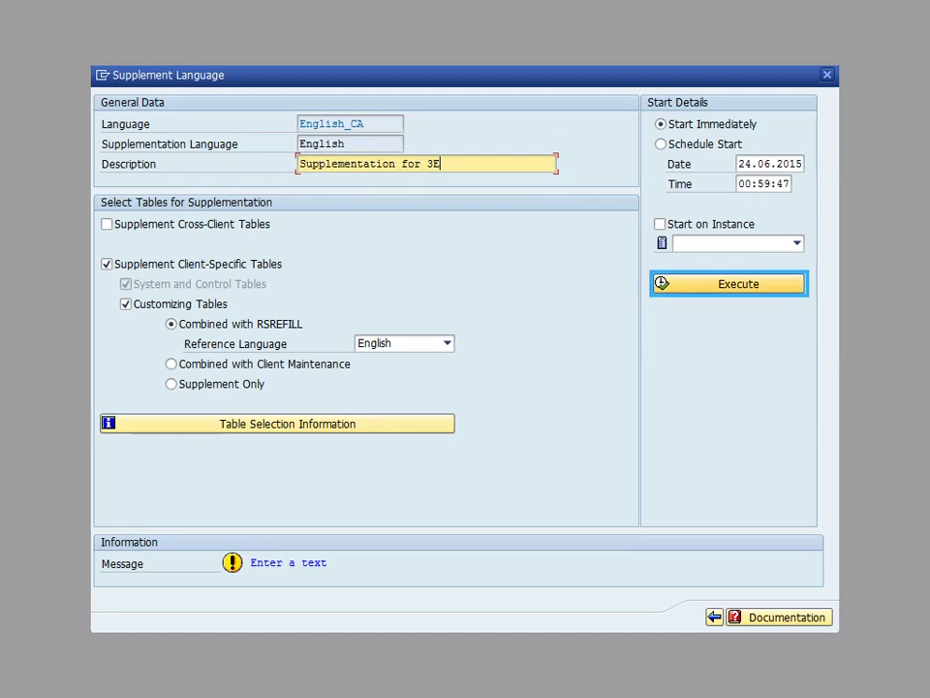
pyautogui.click(701, 291)
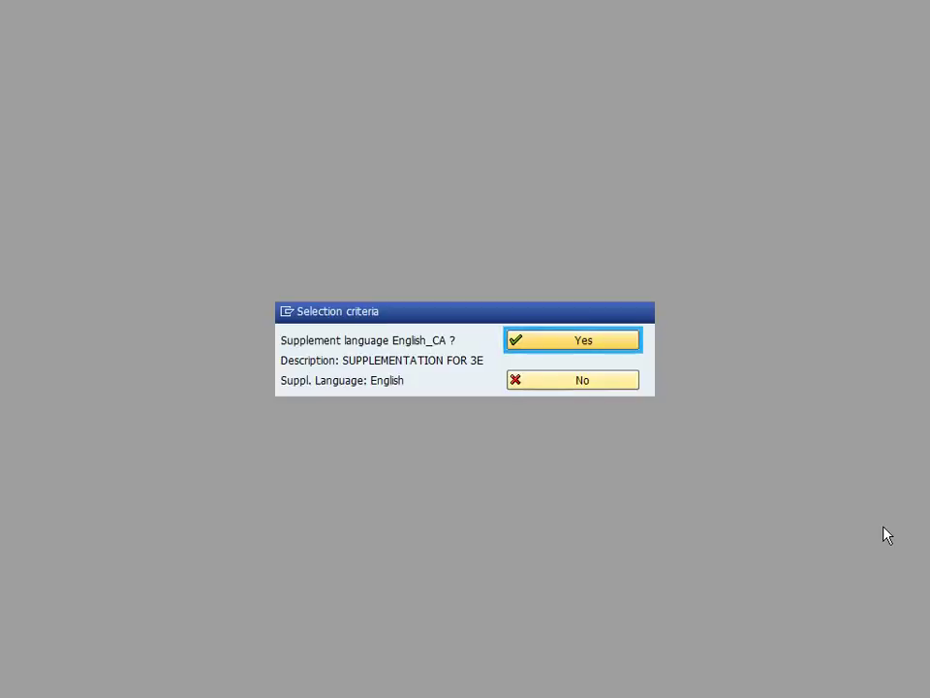
pyautogui.click(547, 347)
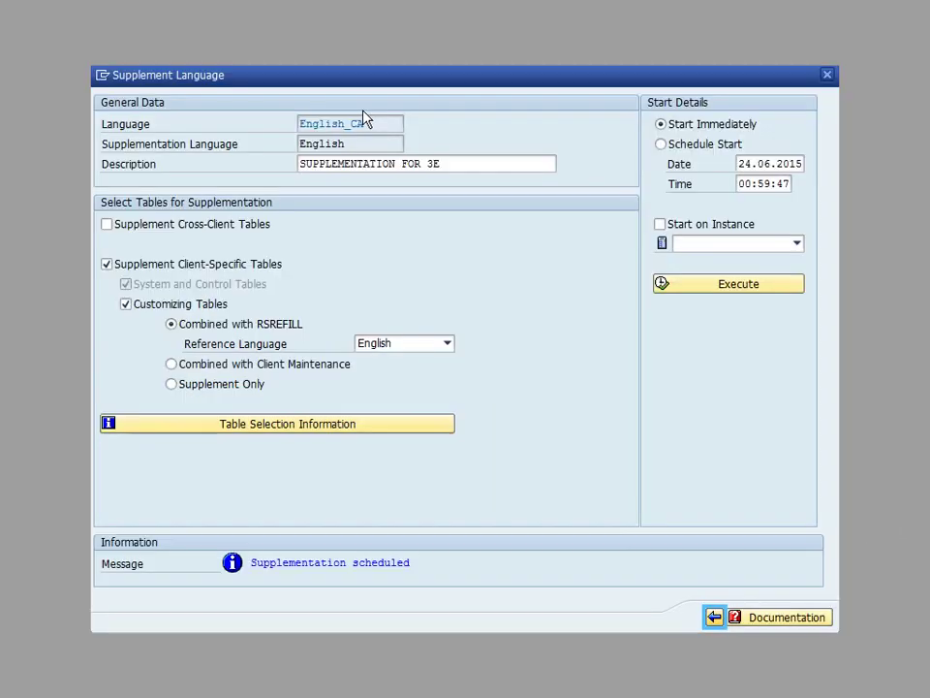
pyautogui.click(714, 617)
# Step: Expand the English_CA entry in the language overview to check its supplementation
pyautogui.scroll(-2, 623, 388)
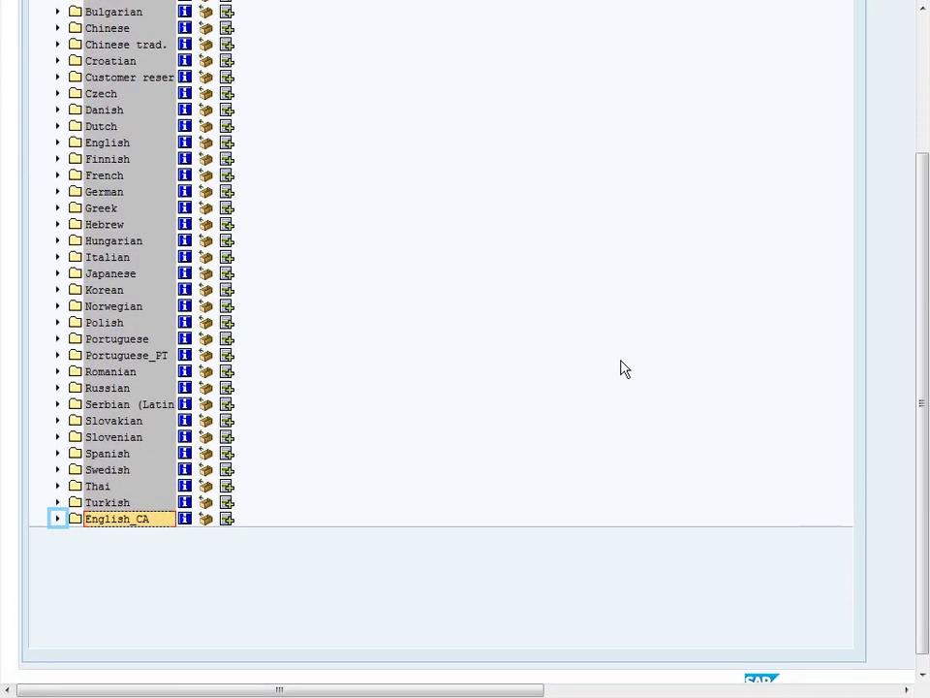
pyautogui.click(57, 520)
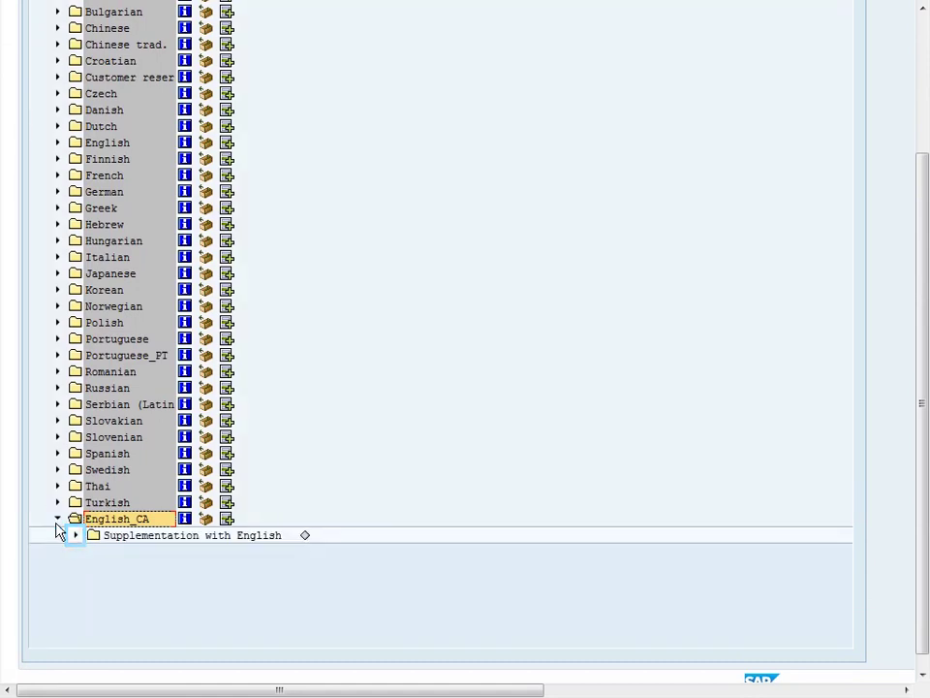